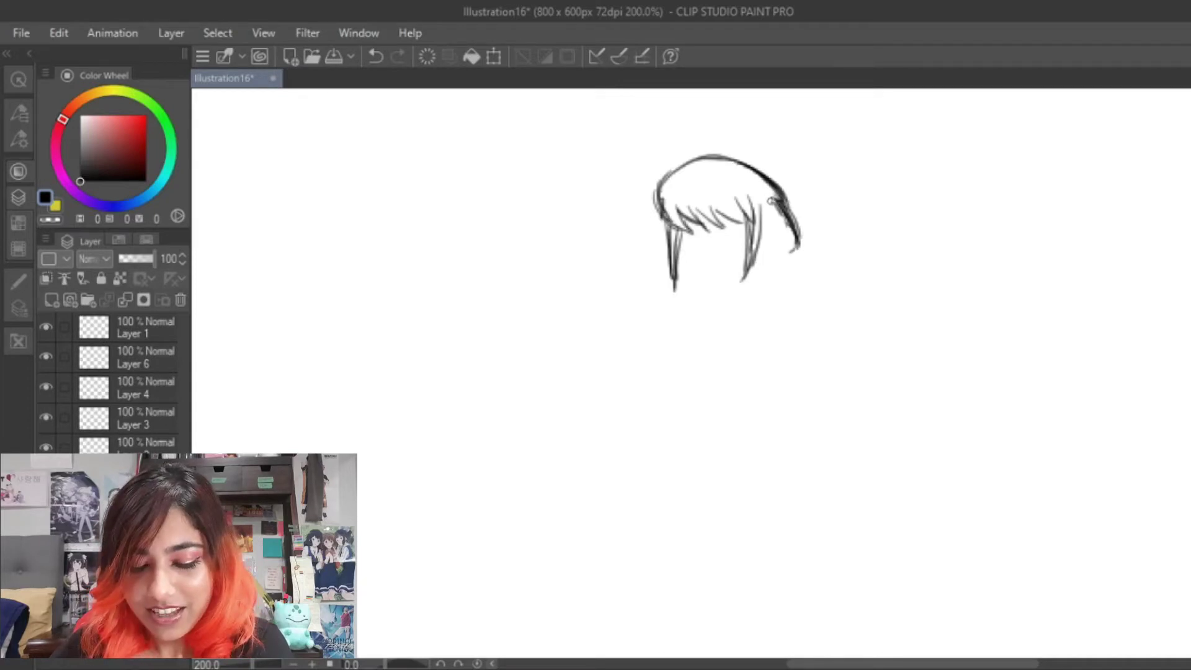
# Add hair strands on the right of the head and draw the jawline around the face.
pyautogui.moveTo(773, 198); pyautogui.dragTo(771, 216)
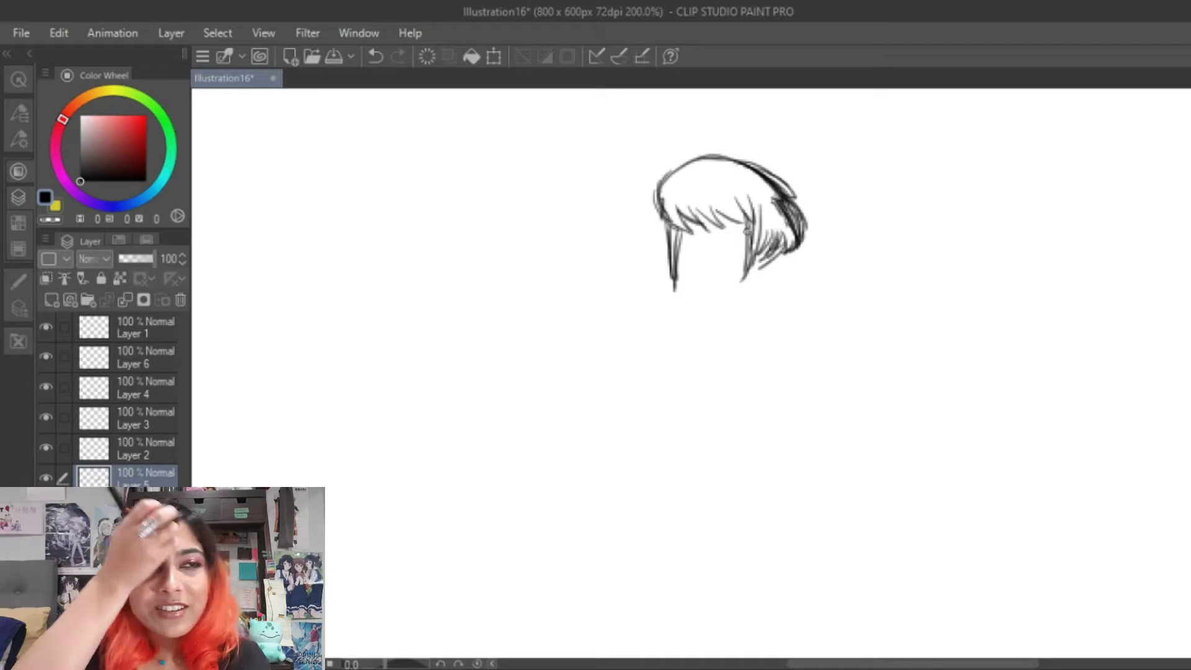
pyautogui.moveTo(681, 238); pyautogui.dragTo(750, 261)
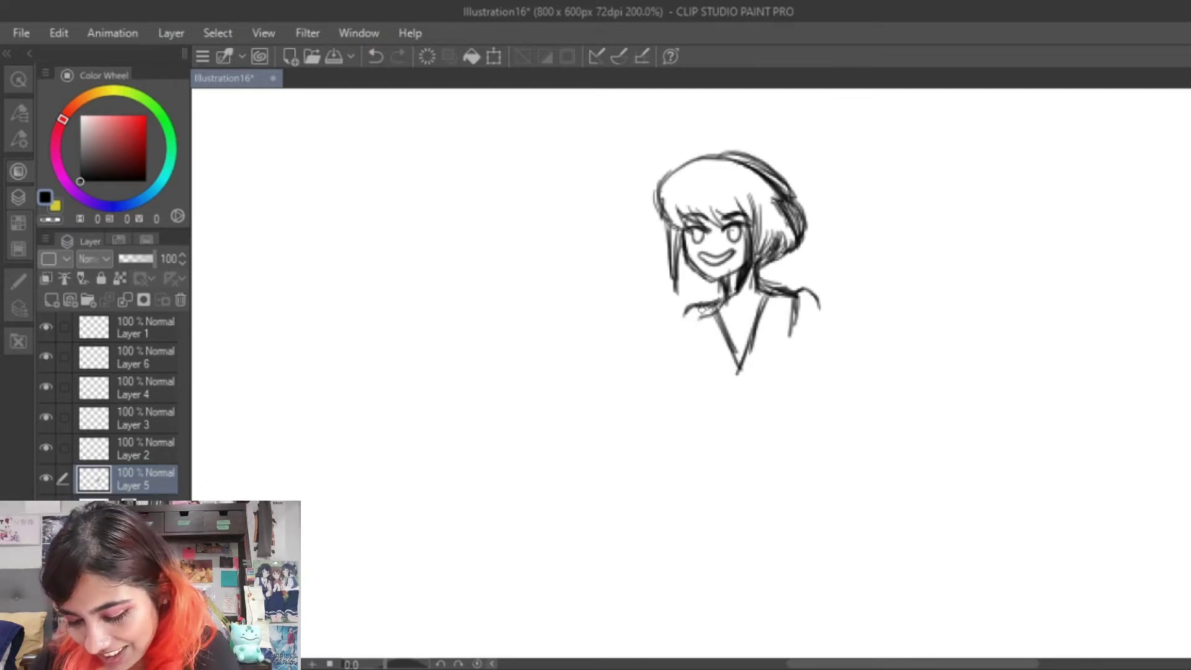
# Draw the collar stroke, lapel lines, sleeve hem and vertical bodice folds, and hatch the waist.
pyautogui.moveTo(700, 312)
pyautogui.mouseDown()
pyautogui.moveTo(690, 338)
pyautogui.moveTo(703, 383)
pyautogui.mouseUp()
pyautogui.moveTo(790, 297)
pyautogui.mouseDown()
pyautogui.moveTo(787, 382)
pyautogui.moveTo(708, 391)
pyautogui.moveTo(734, 394)
pyautogui.mouseUp()
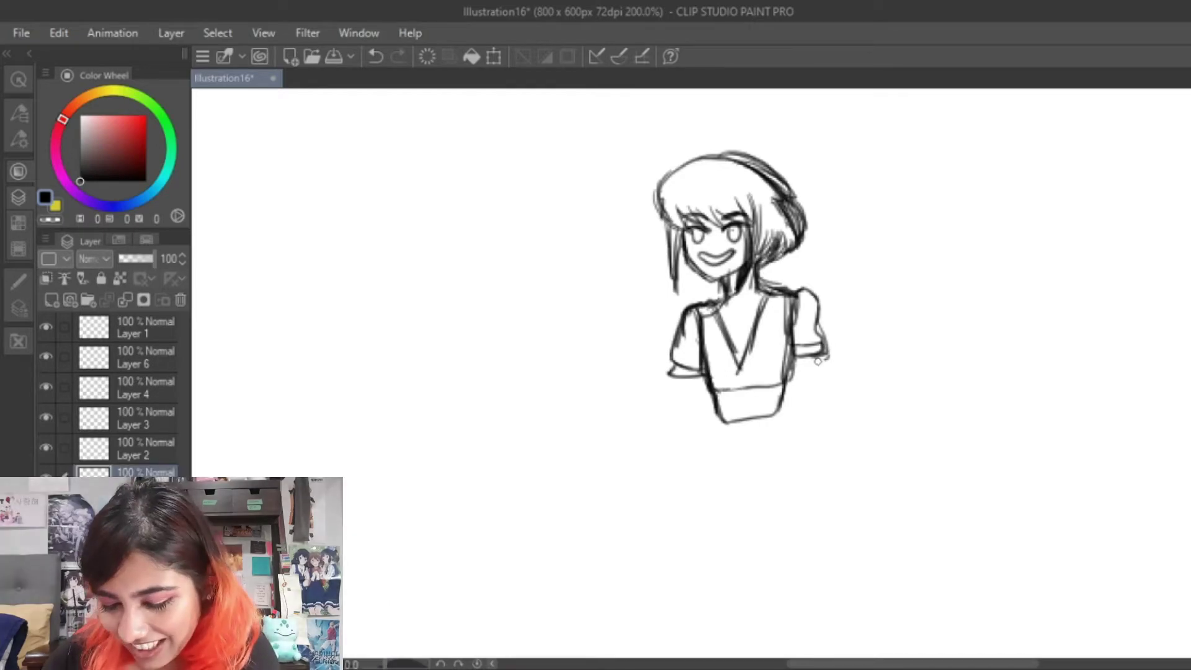
pyautogui.moveTo(805, 360); pyautogui.dragTo(827, 365)
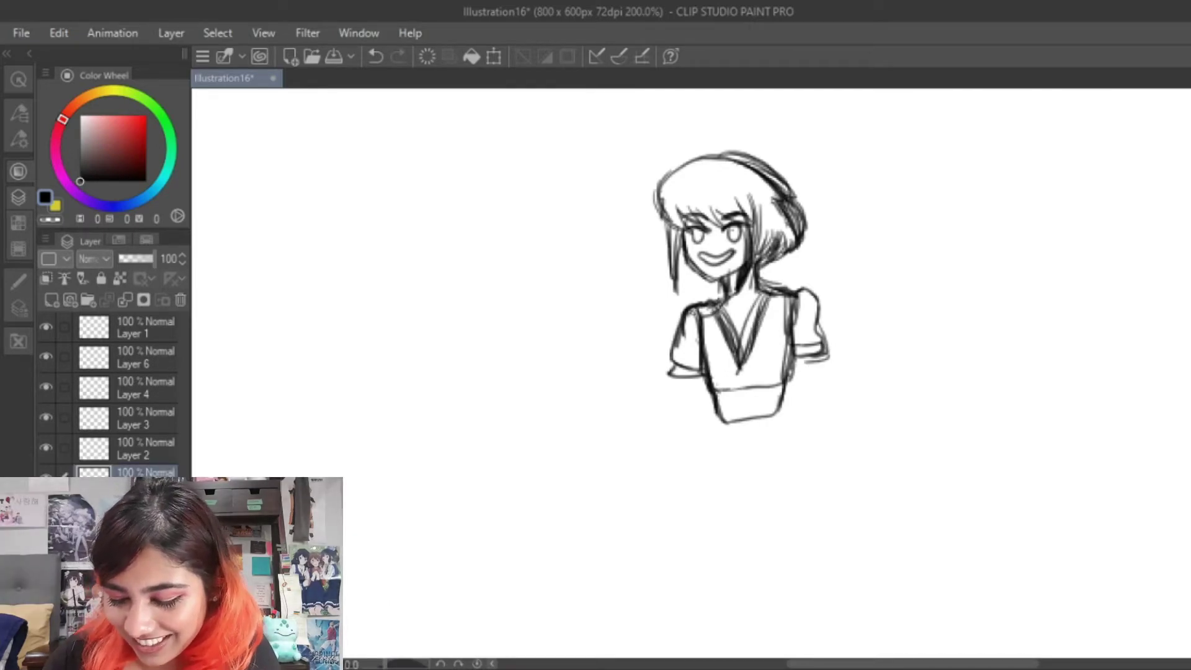
pyautogui.moveTo(700, 309); pyautogui.dragTo(733, 384)
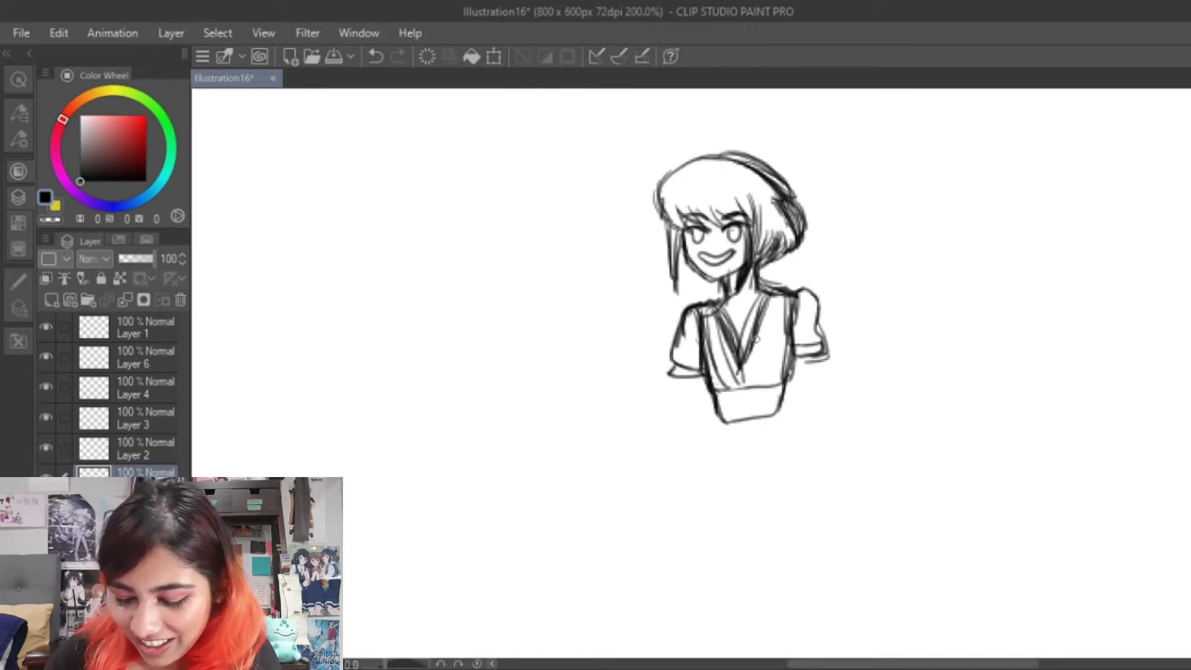
pyautogui.moveTo(774, 297); pyautogui.dragTo(782, 382)
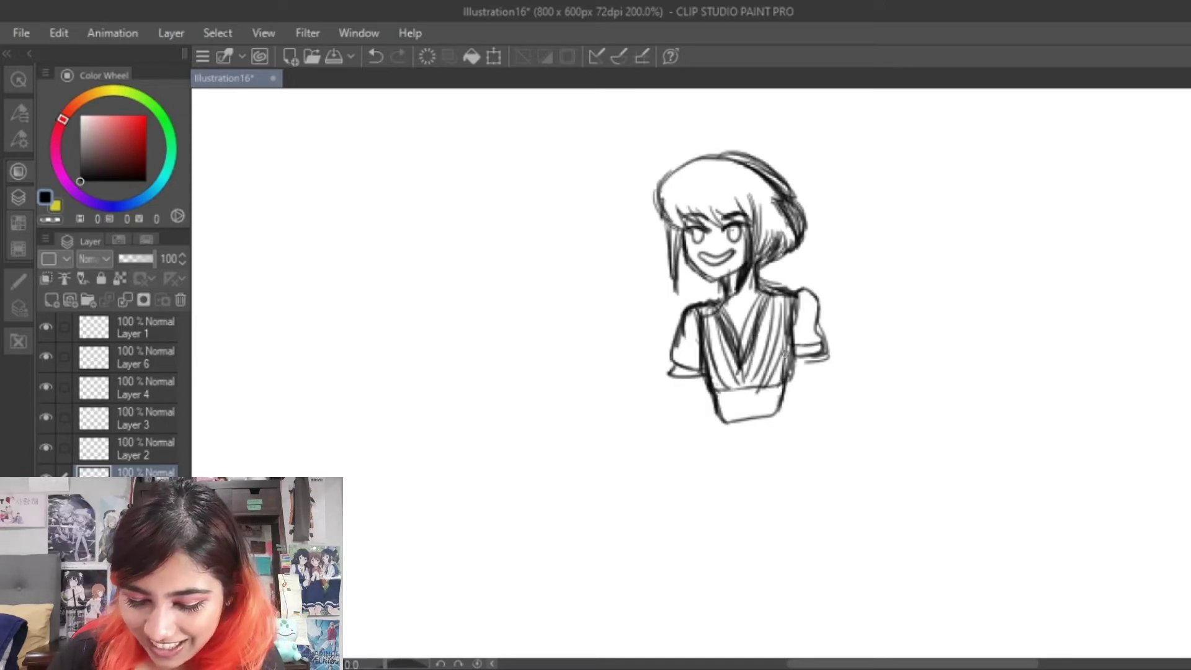
pyautogui.moveTo(746, 390); pyautogui.dragTo(713, 421)
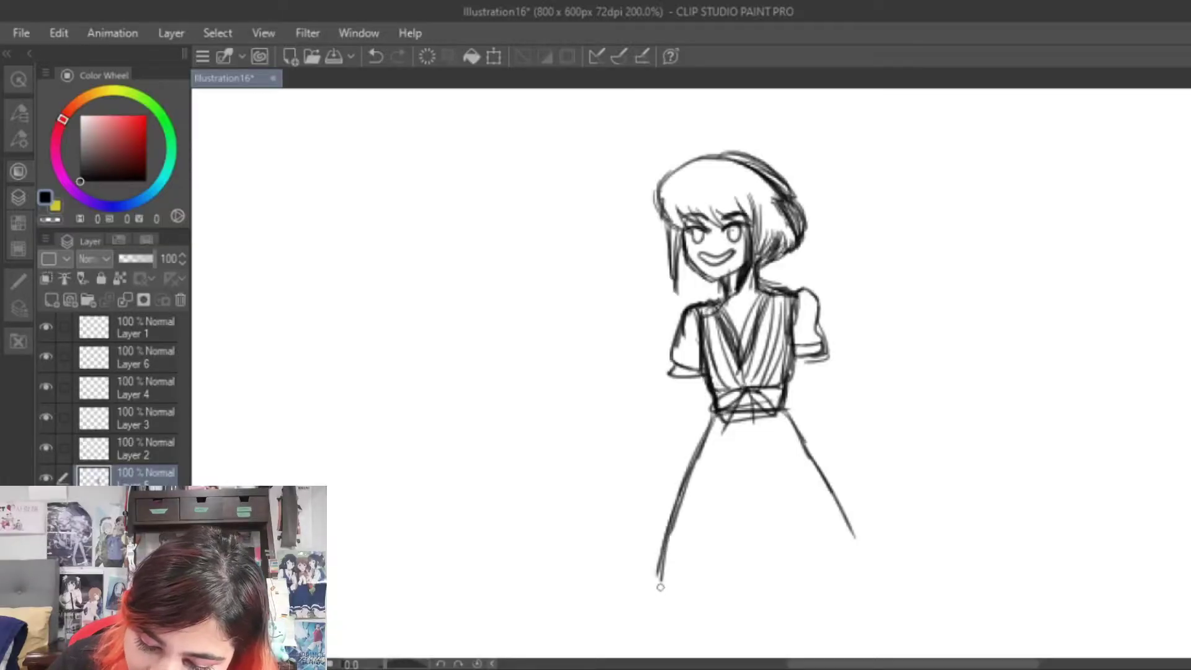
# Extend and darken the skirt lines, then sketch the raised left arm and hand.
pyautogui.moveTo(800, 438); pyautogui.dragTo(861, 591)
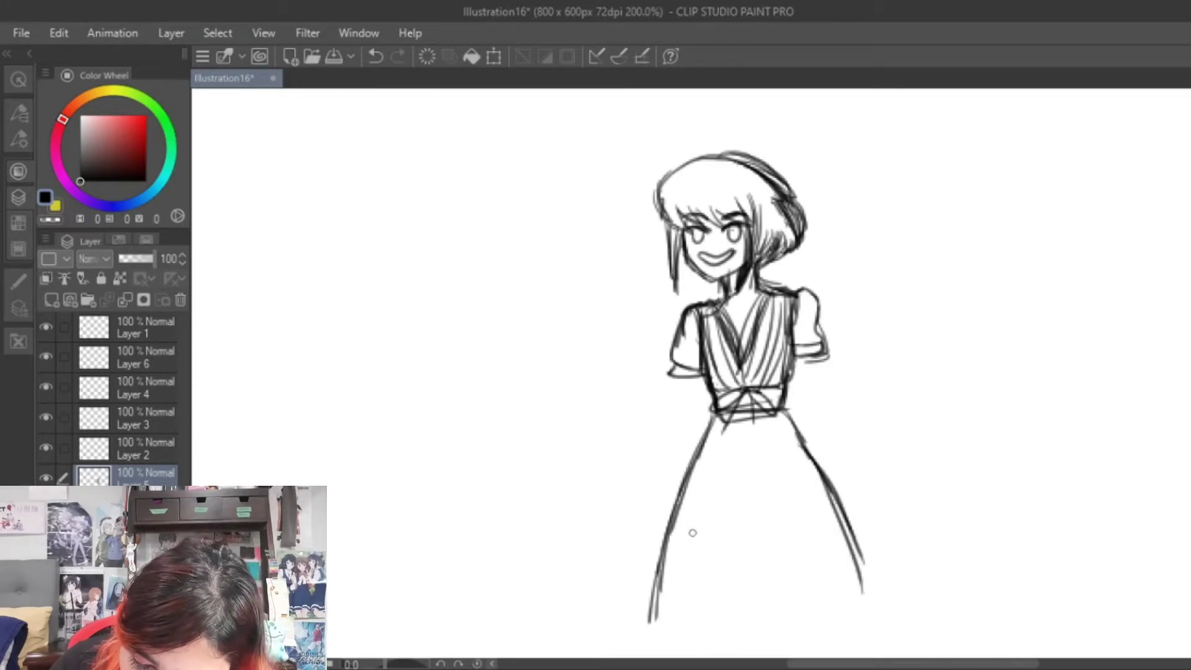
pyautogui.scroll(-2, 693, 533)
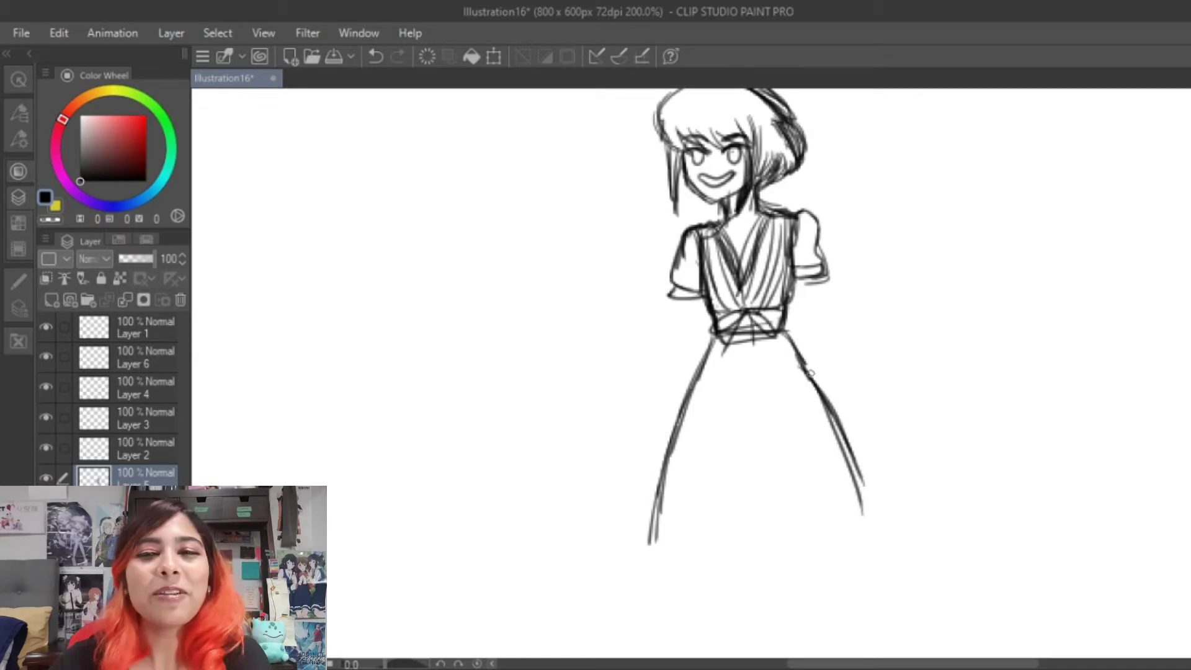
pyautogui.moveTo(790, 337); pyautogui.dragTo(870, 530)
pyautogui.moveTo(679, 293); pyautogui.dragTo(660, 328)
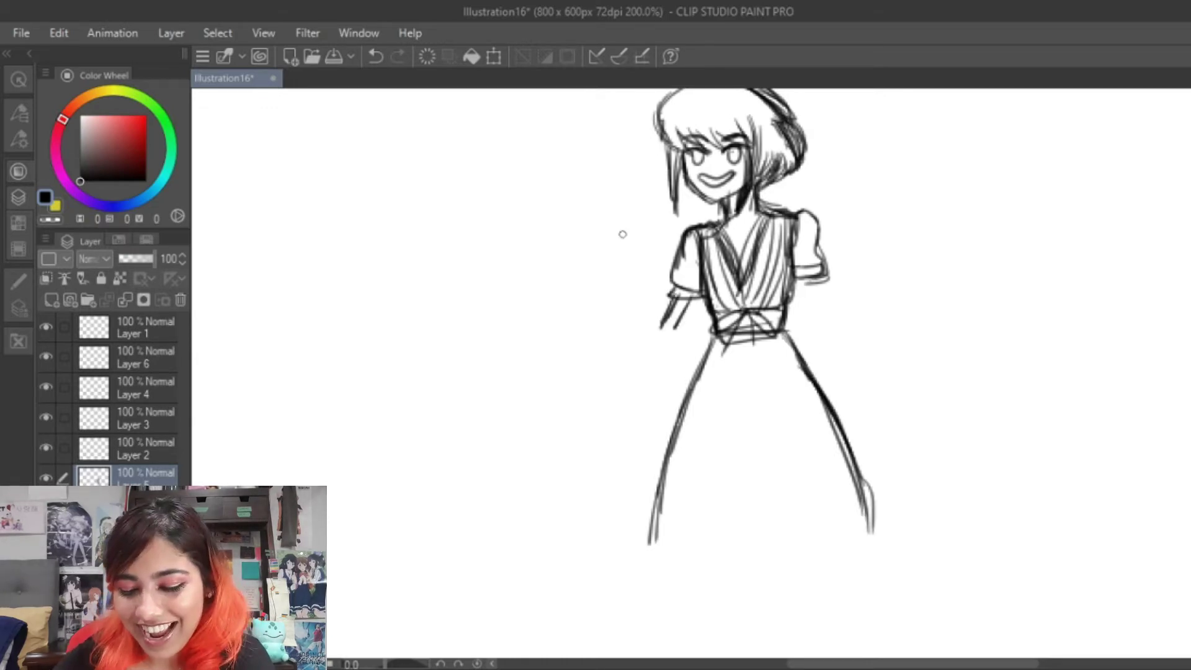
pyautogui.moveTo(619, 235); pyautogui.dragTo(652, 345)
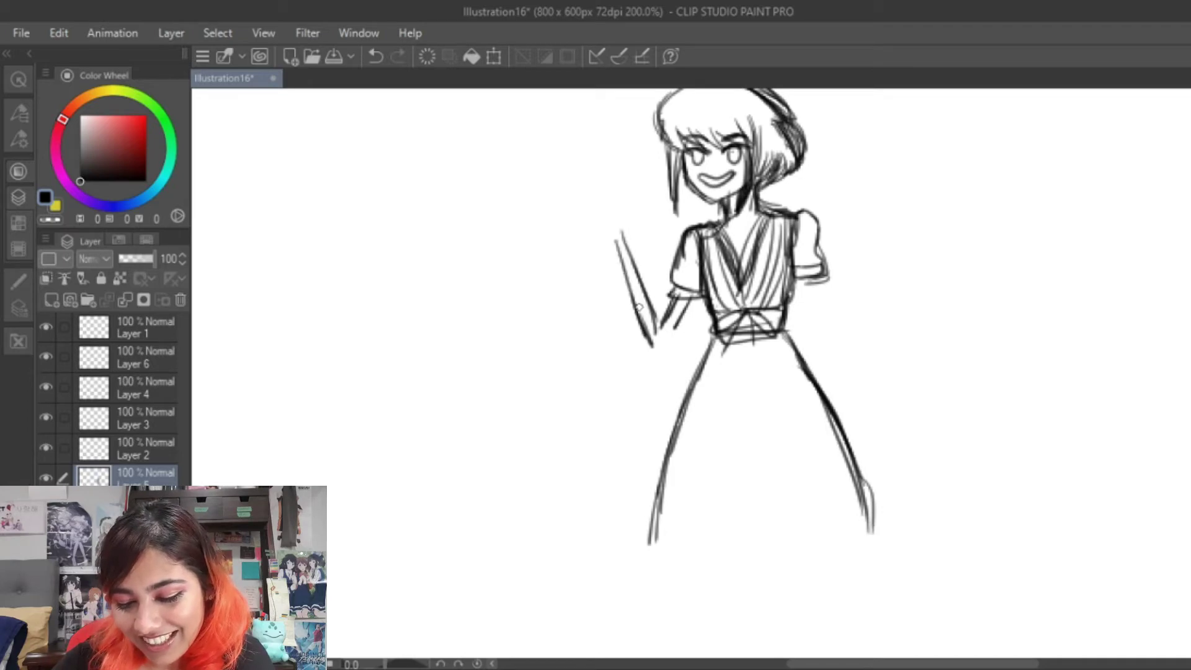
pyautogui.moveTo(618, 235); pyautogui.dragTo(657, 349)
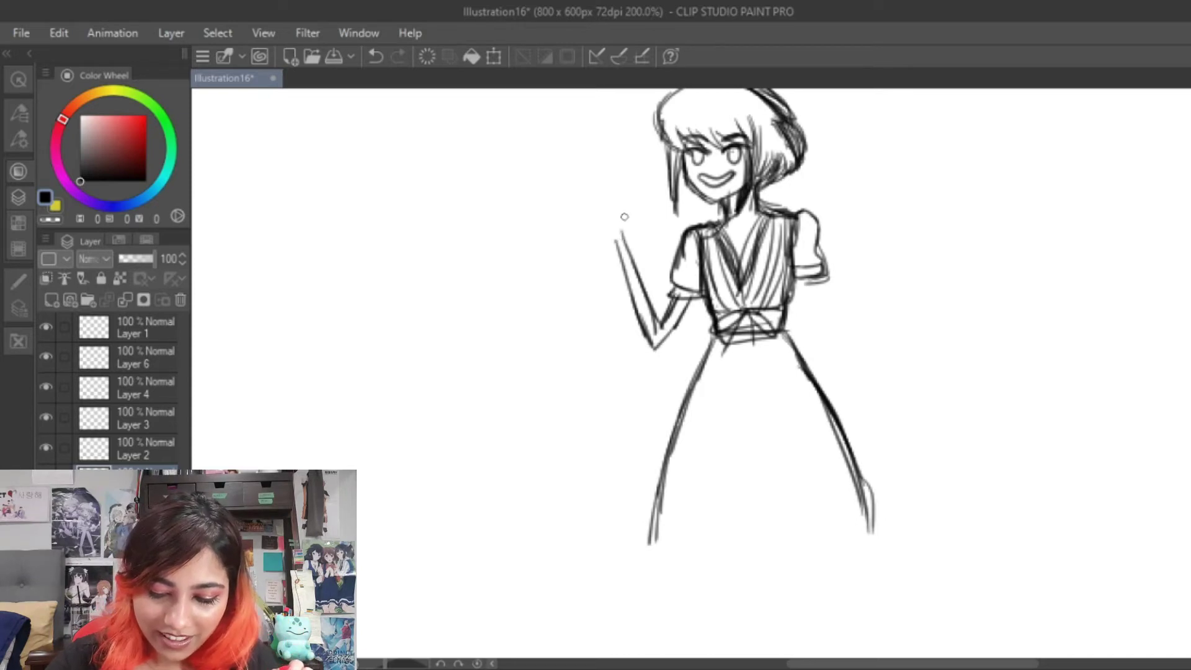
pyautogui.moveTo(618, 238); pyautogui.dragTo(619, 215)
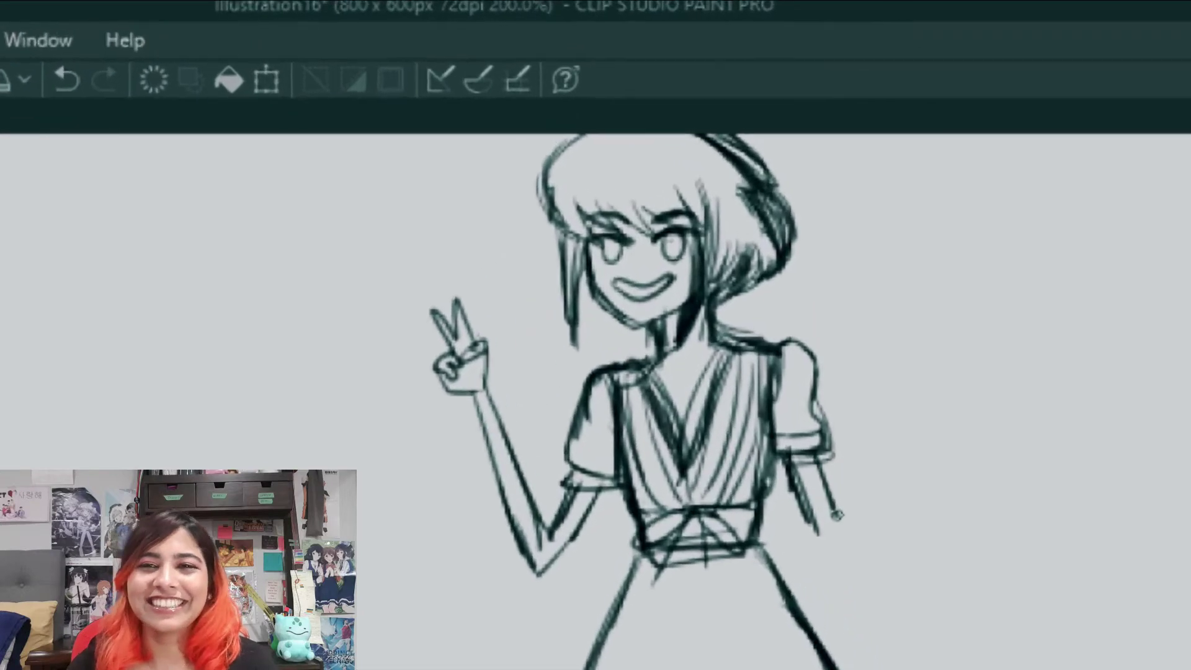
# Sketch the bent right arm and elbow at her side.
pyautogui.moveTo(822, 293); pyautogui.dragTo(834, 324)
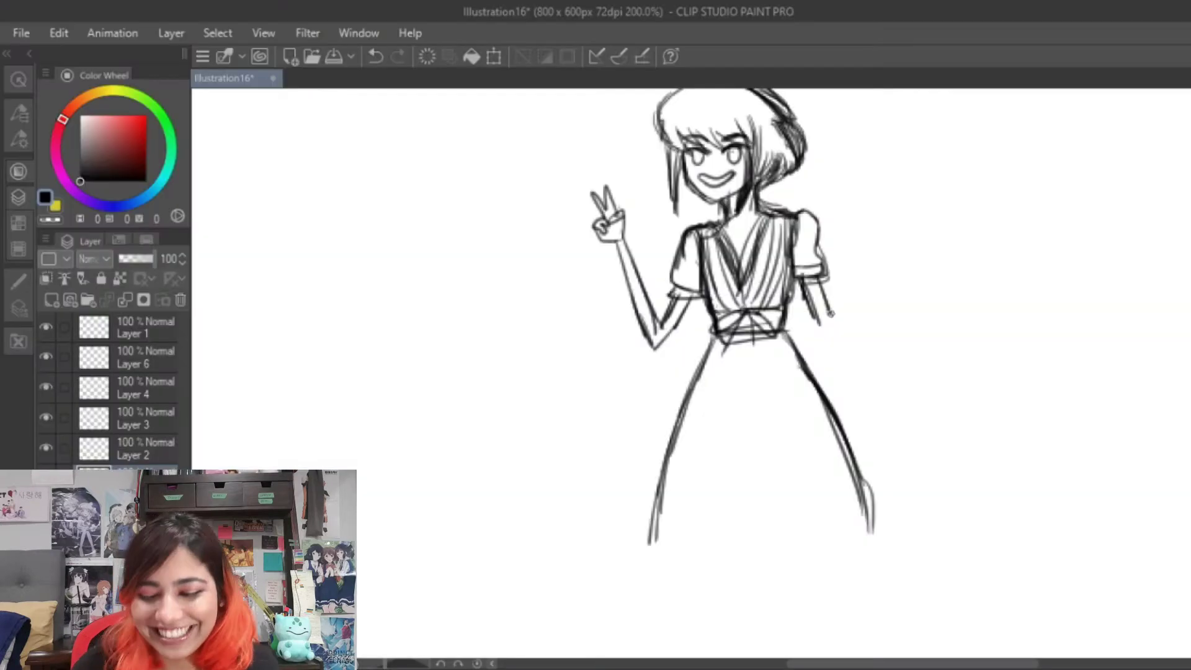
pyautogui.moveTo(810, 280); pyautogui.dragTo(805, 355)
pyautogui.moveTo(819, 312); pyautogui.dragTo(814, 368)
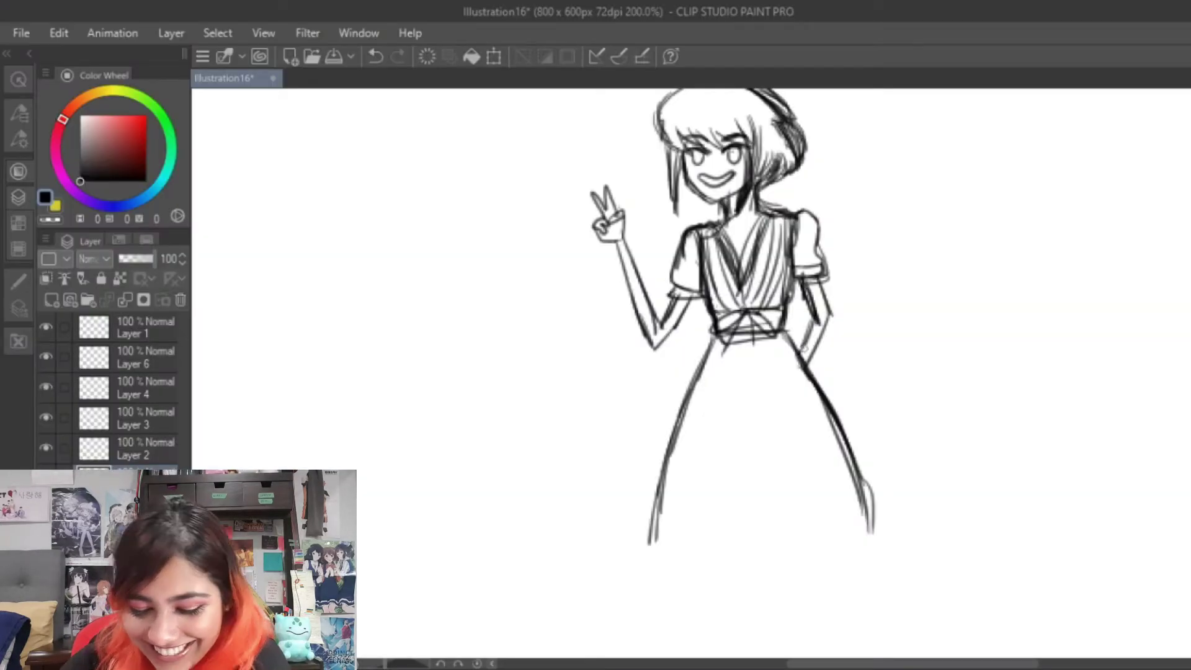
pyautogui.scroll(-3, 798, 417)
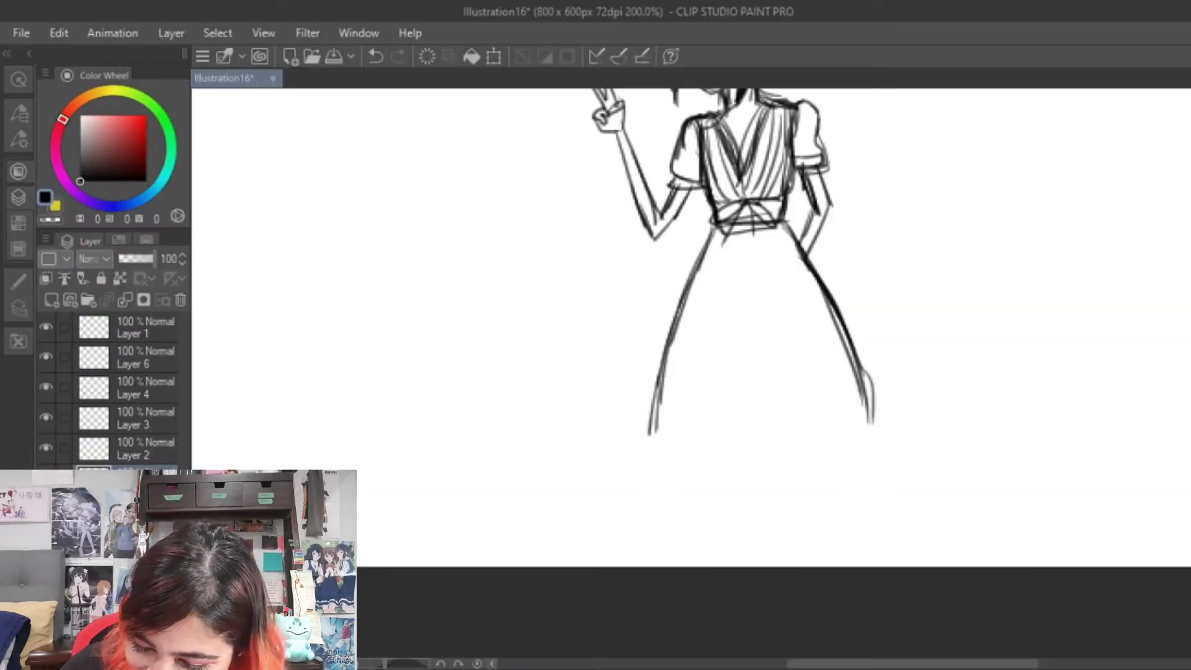
# Lengthen and curve the skirt lines, then draw vertical and diagonal pleats down from the waist.
pyautogui.hotkey('ctrl', 'shift', 'e')
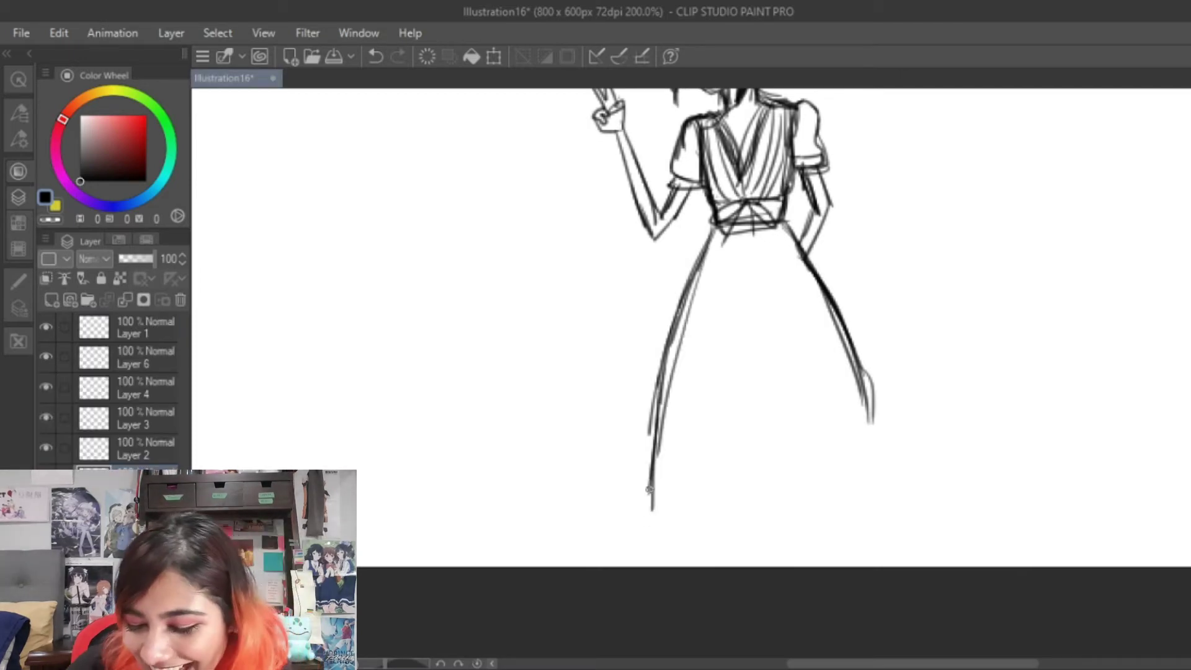
pyautogui.moveTo(857, 373); pyautogui.dragTo(880, 502)
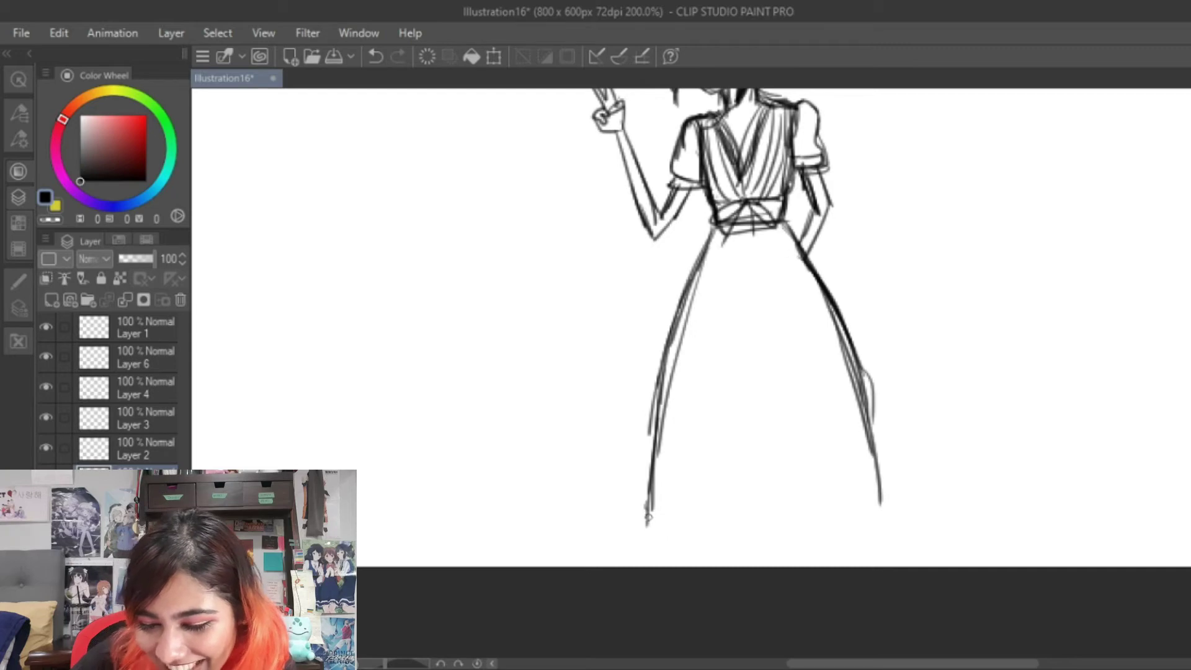
pyautogui.moveTo(648, 456)
pyautogui.mouseDown()
pyautogui.moveTo(689, 516)
pyautogui.moveTo(880, 503)
pyautogui.mouseUp()
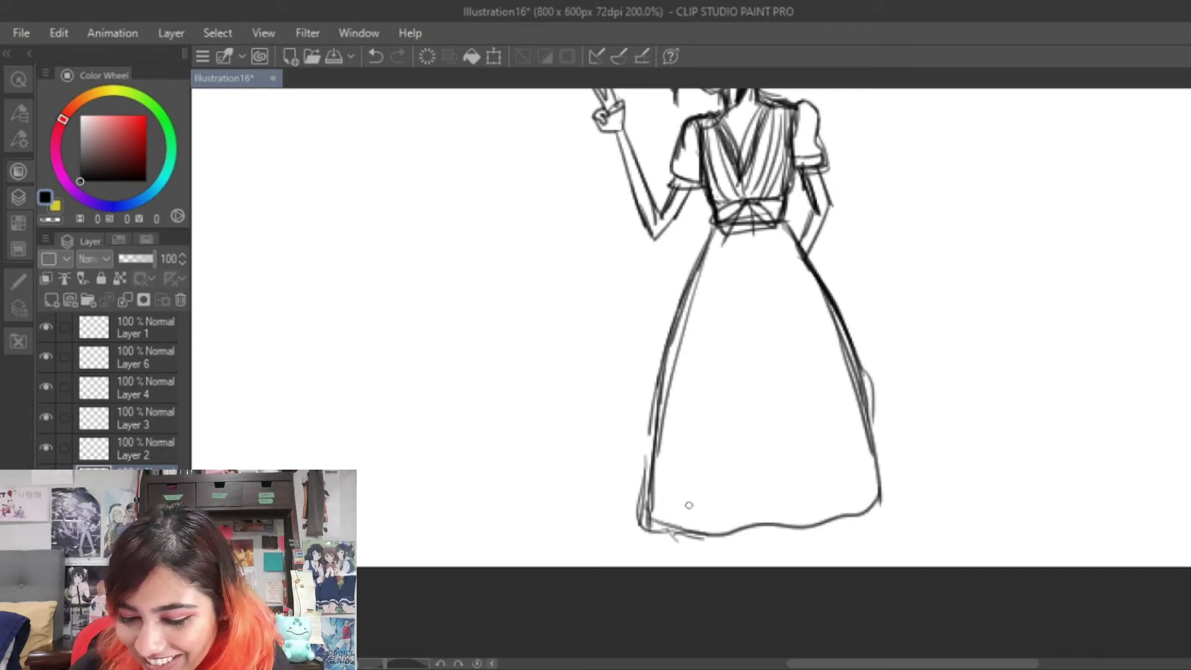
pyautogui.moveTo(721, 244); pyautogui.dragTo(684, 526)
pyautogui.moveTo(731, 261); pyautogui.dragTo(731, 531)
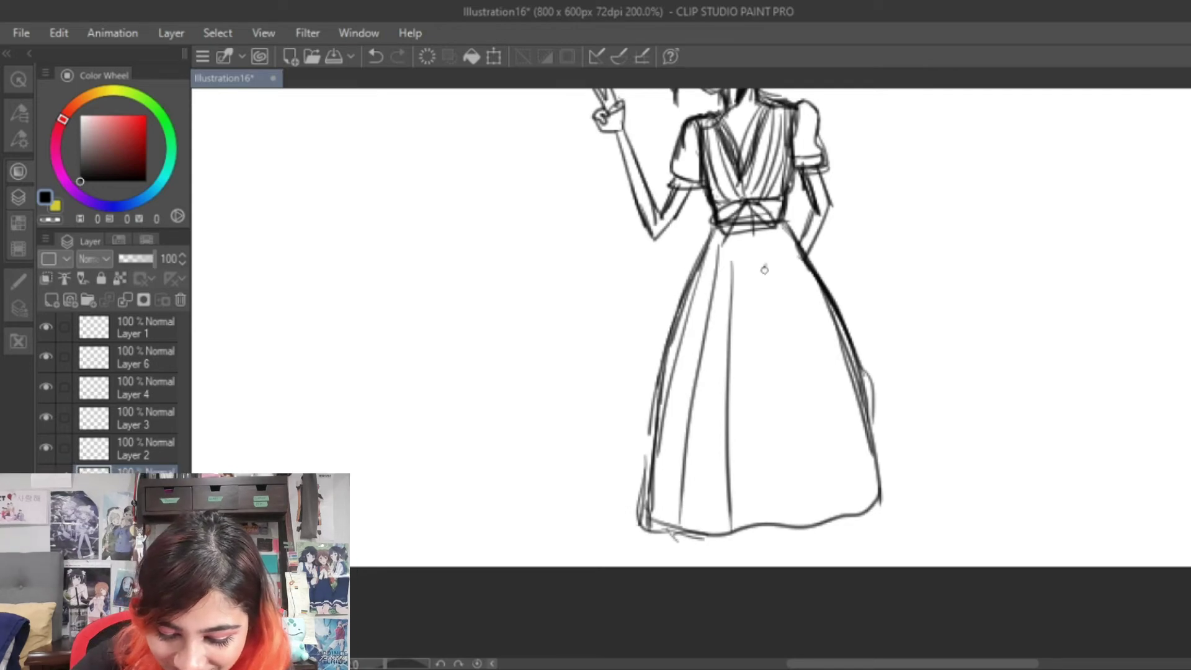
pyautogui.moveTo(765, 268); pyautogui.dragTo(780, 516)
pyautogui.moveTo(799, 273); pyautogui.dragTo(839, 529)
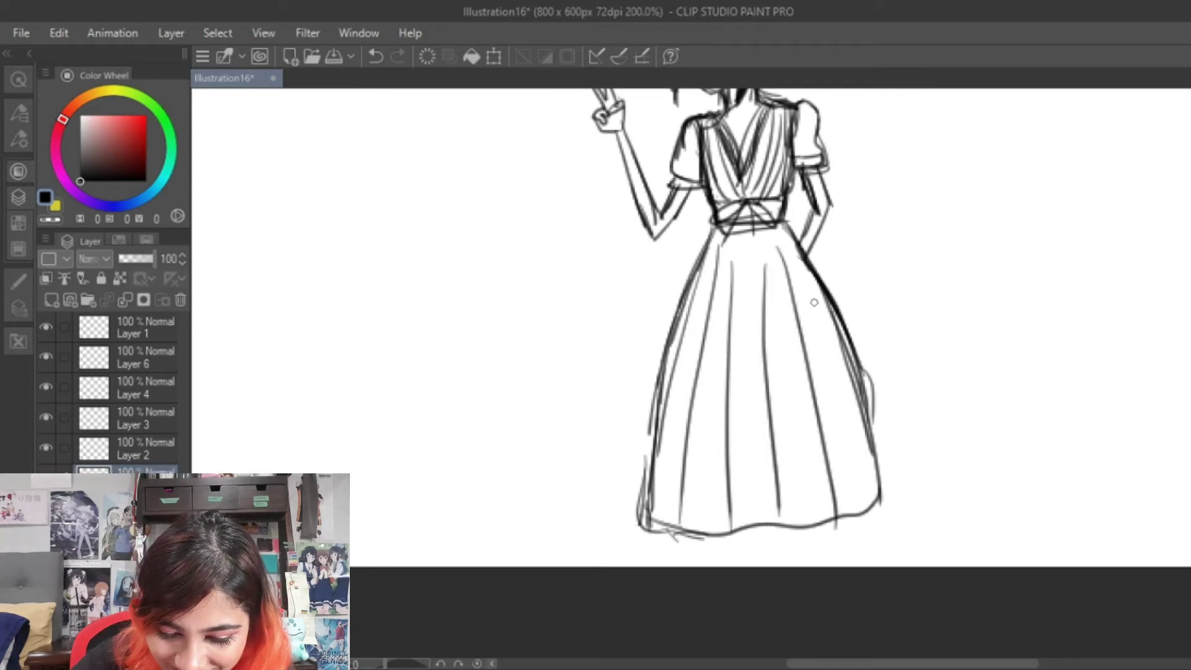
pyautogui.moveTo(782, 245); pyautogui.dragTo(835, 492)
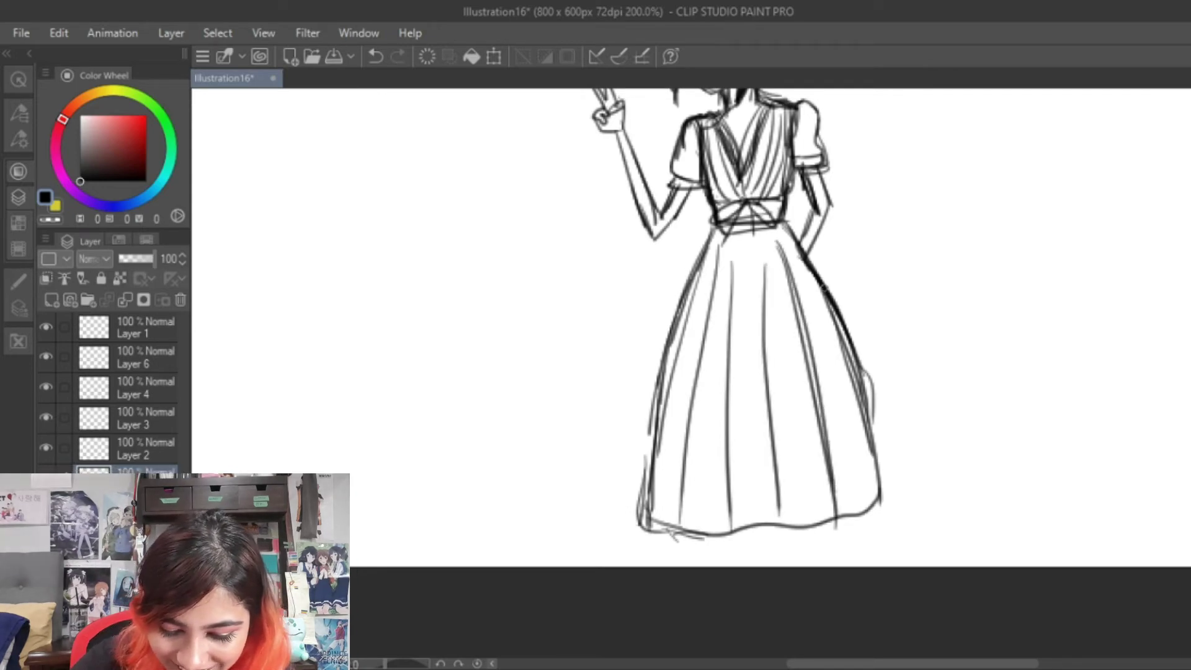
# Widen the skirt's right side, reshape its hem curve, and draw ruffles along the hem.
pyautogui.moveTo(861, 373); pyautogui.dragTo(894, 507)
pyautogui.moveTo(893, 503); pyautogui.dragTo(642, 516)
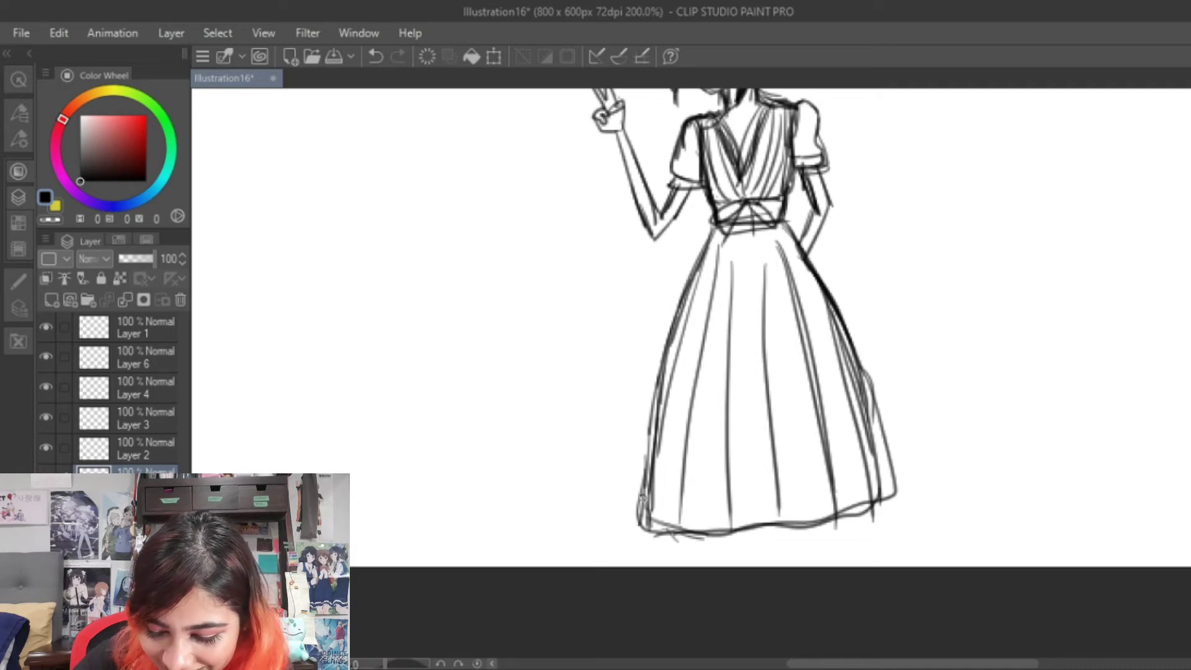
pyautogui.moveTo(643, 494)
pyautogui.mouseDown()
pyautogui.moveTo(703, 559)
pyautogui.moveTo(806, 547)
pyautogui.mouseUp()
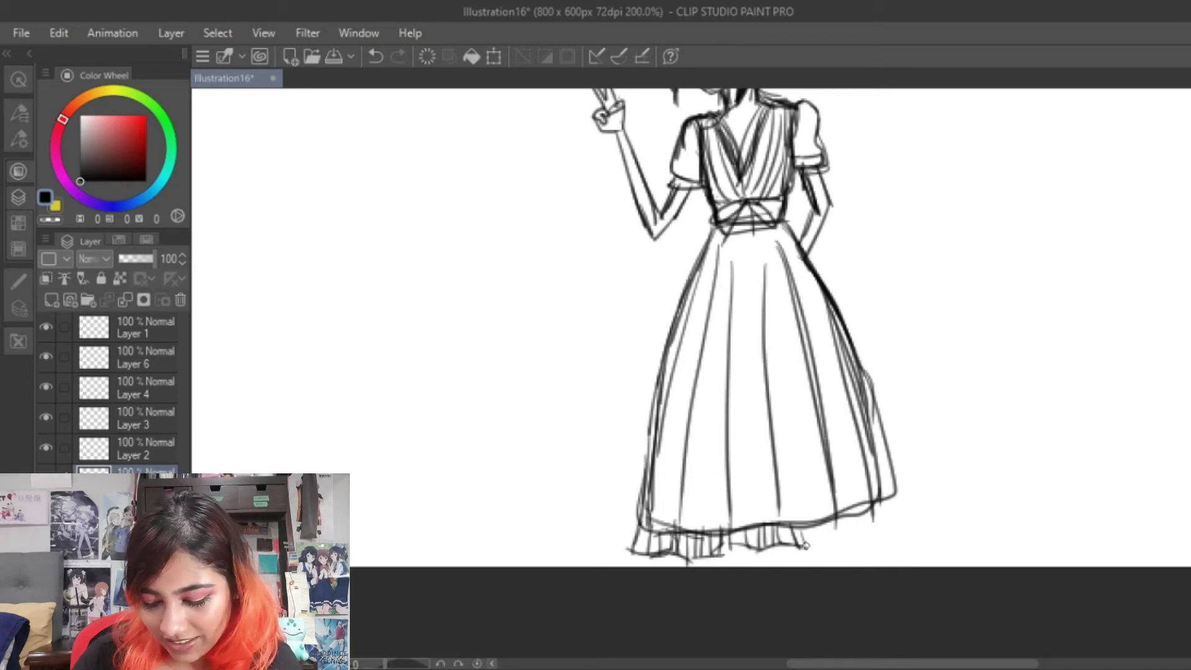
pyautogui.moveTo(787, 540); pyautogui.dragTo(852, 554)
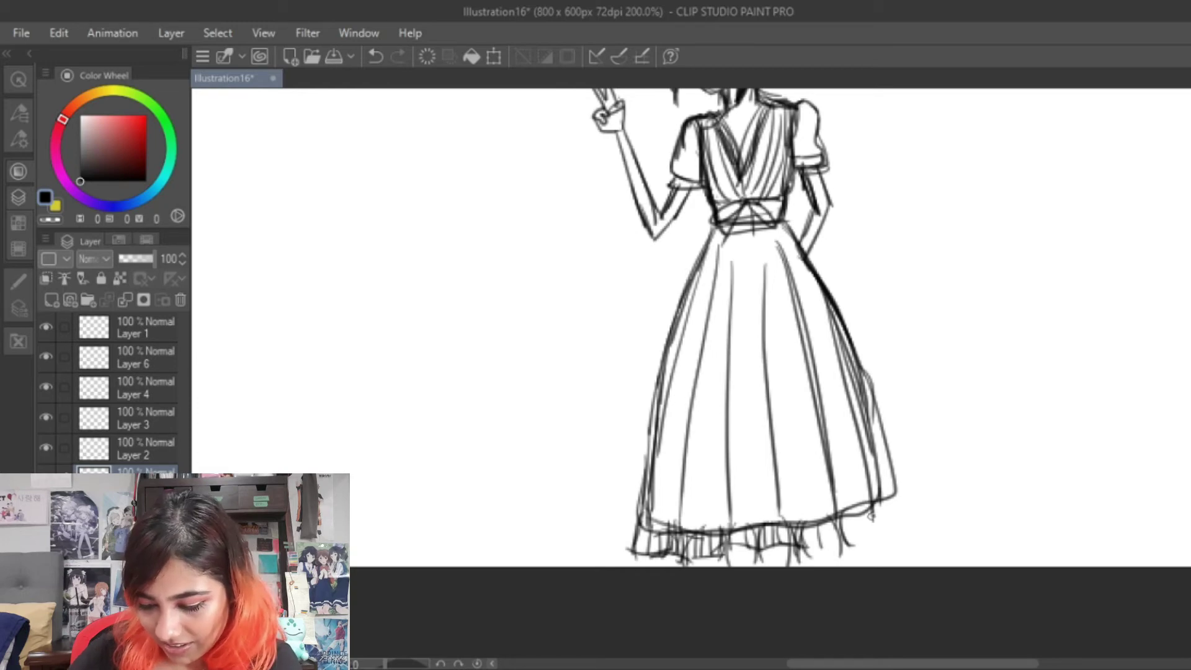
pyautogui.moveTo(872, 515); pyautogui.dragTo(908, 521)
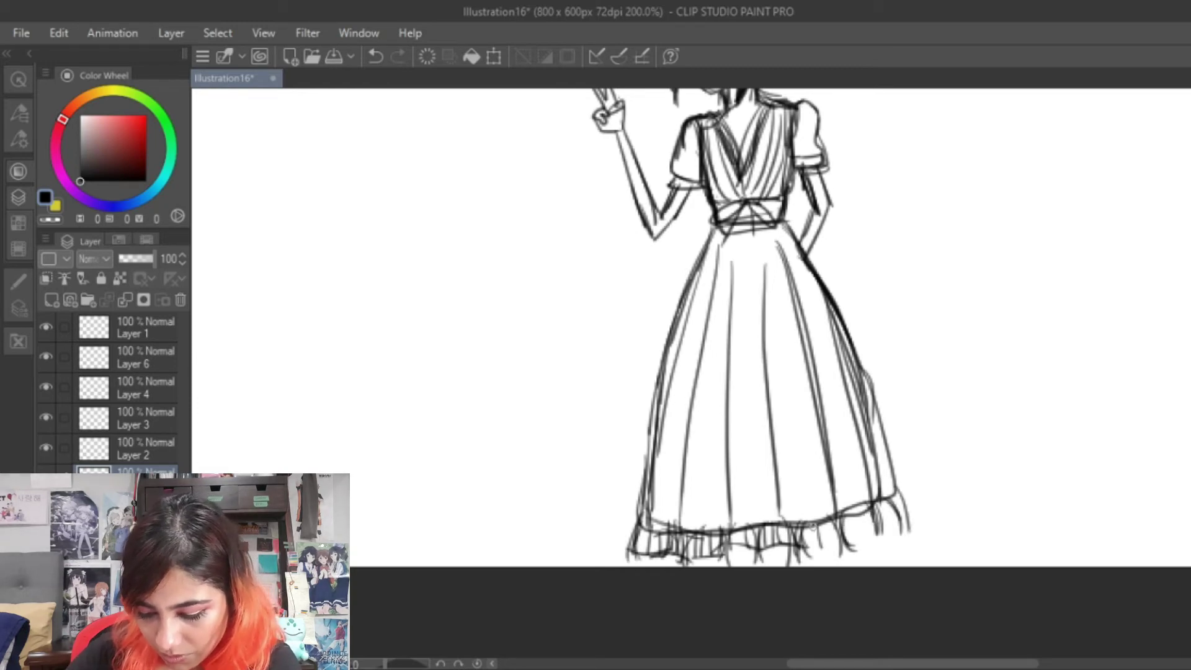
pyautogui.moveTo(808, 536); pyautogui.dragTo(861, 526)
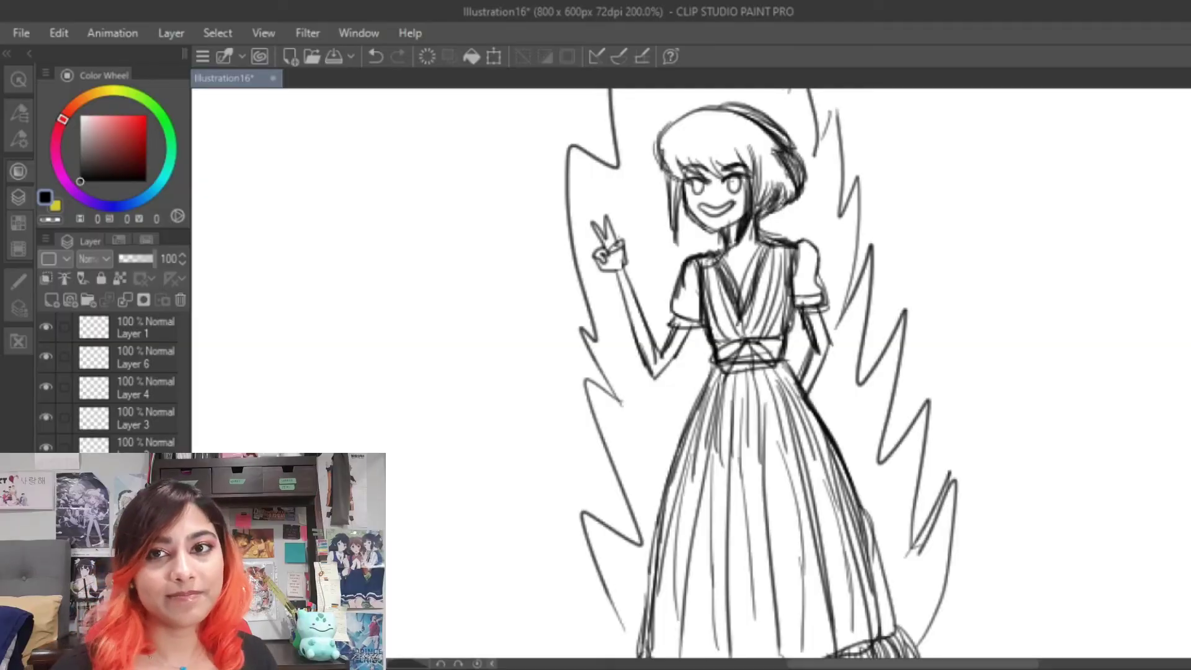
pyautogui.scroll(3, 622, 483)
# Extend a jagged flame line down beside the dress.
pyautogui.moveTo(605, 446); pyautogui.dragTo(615, 559)
pyautogui.scroll(3, 615, 522)
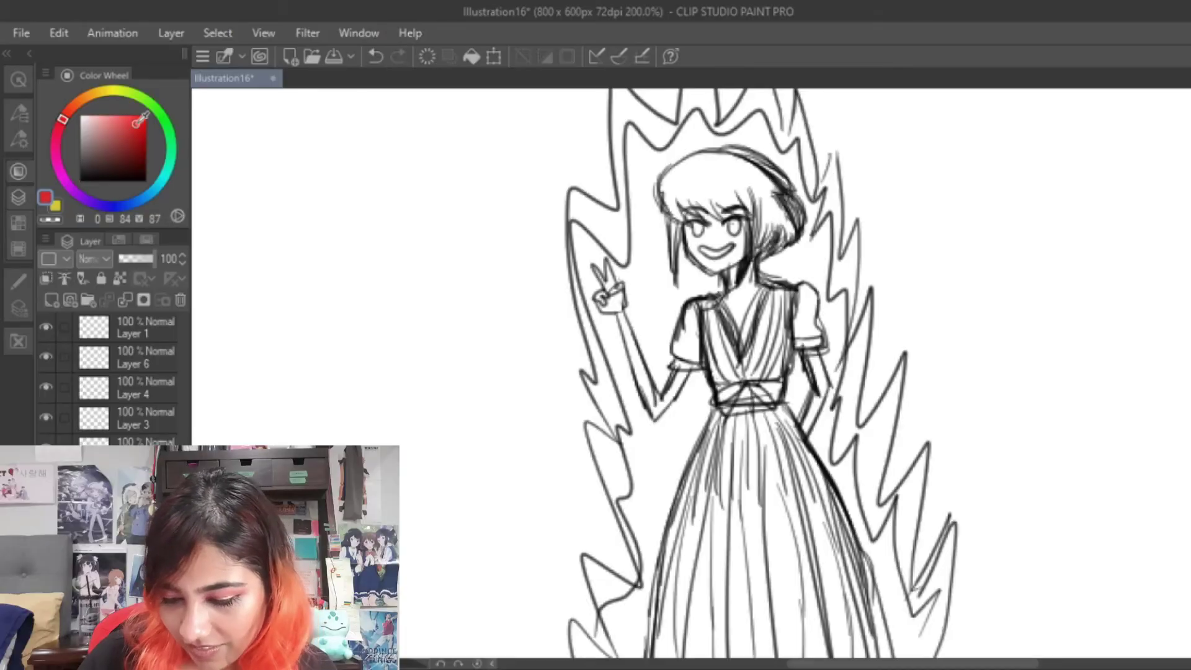
# Switch the colour to red and scatter a dozen dots across the skirt.
pyautogui.click(137, 124)
pyautogui.click(676, 592)
pyautogui.click(688, 550)
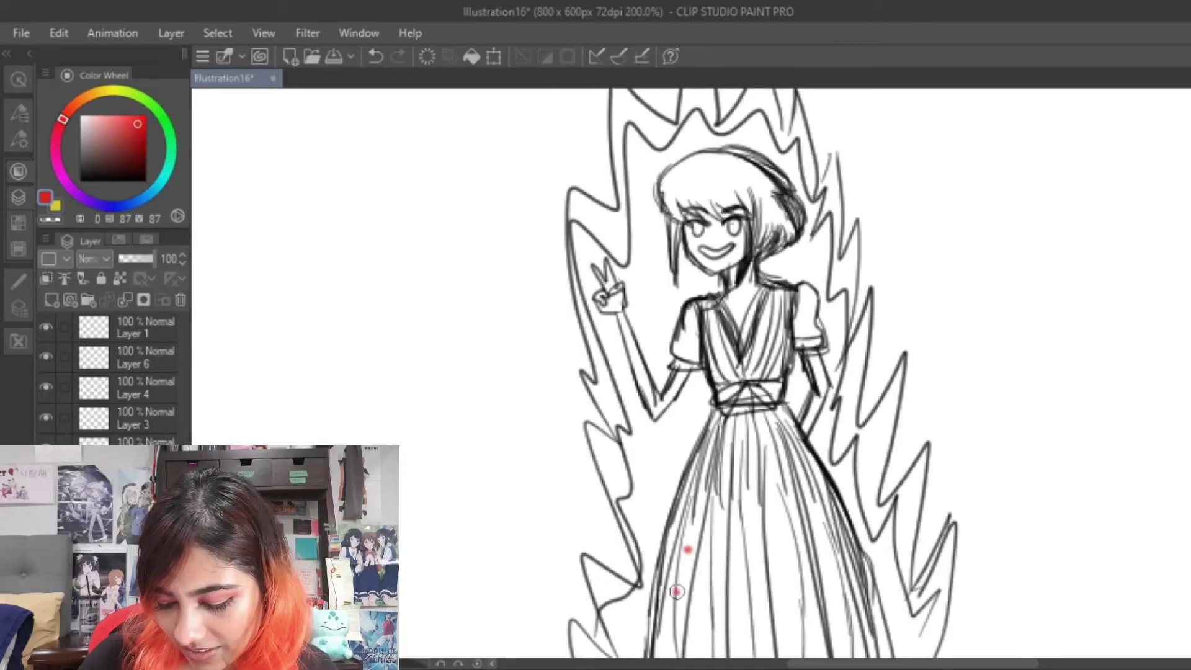
pyautogui.click(725, 498)
pyautogui.click(766, 540)
pyautogui.click(719, 440)
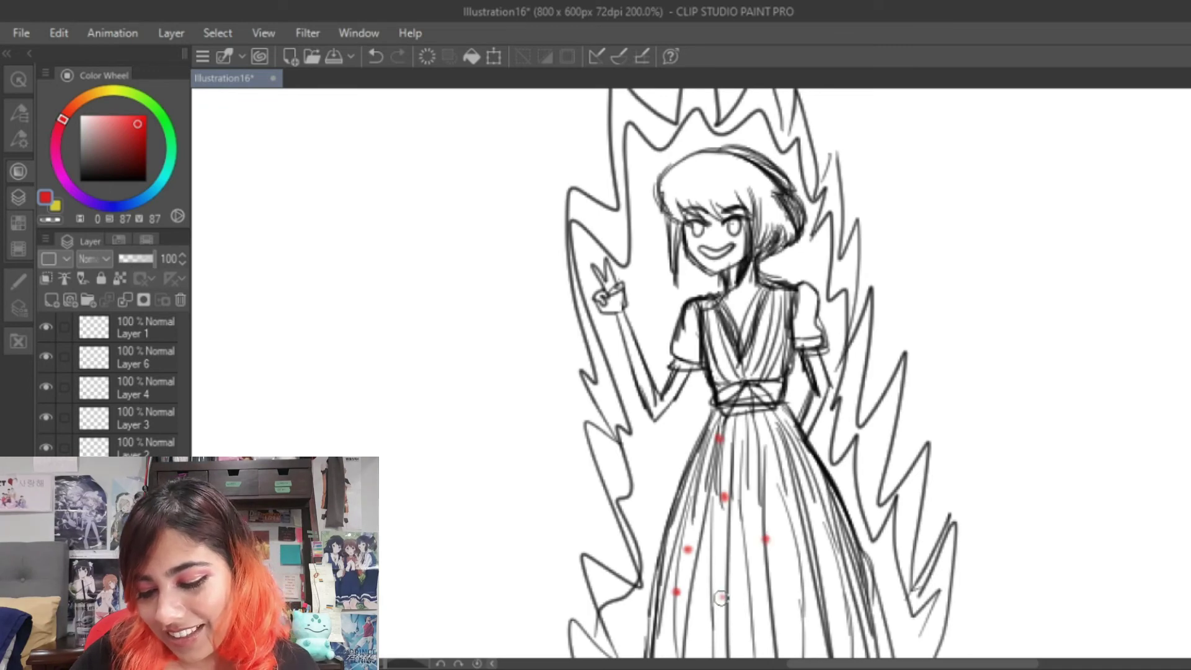
pyautogui.click(722, 601)
pyautogui.click(756, 630)
pyautogui.click(709, 649)
pyautogui.click(742, 538)
pyautogui.click(808, 563)
pyautogui.click(812, 607)
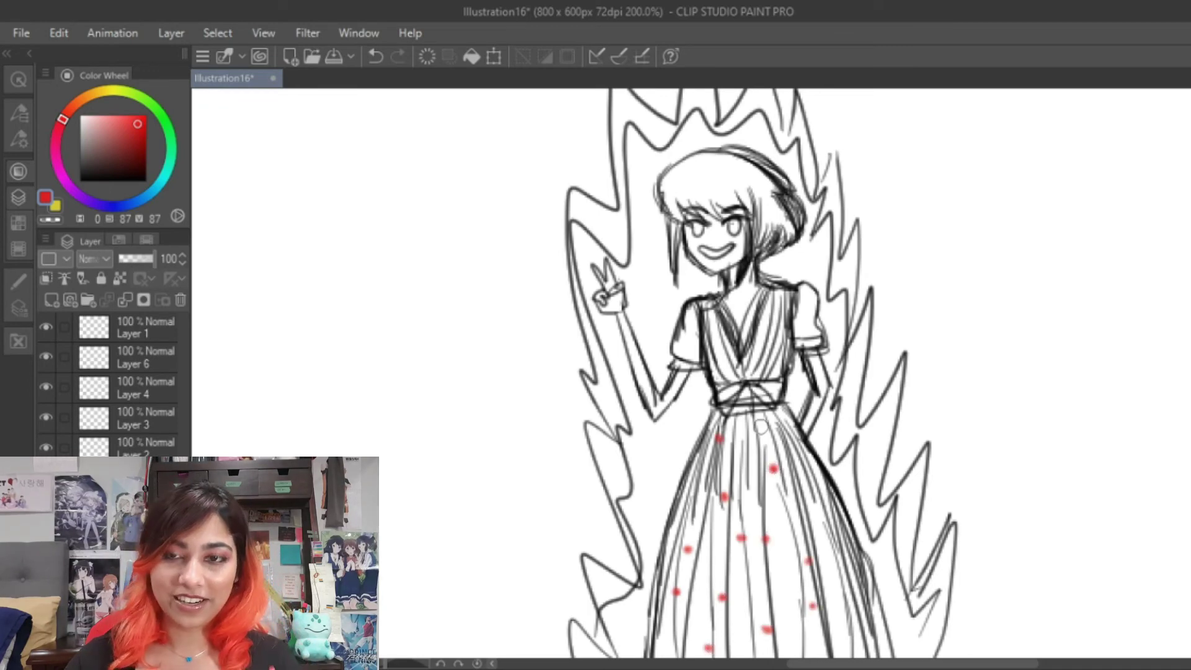
pyautogui.click(791, 448)
# Add red dots to the bodice and right sleeve, plus one near the skirt hem.
pyautogui.click(725, 359)
pyautogui.click(709, 322)
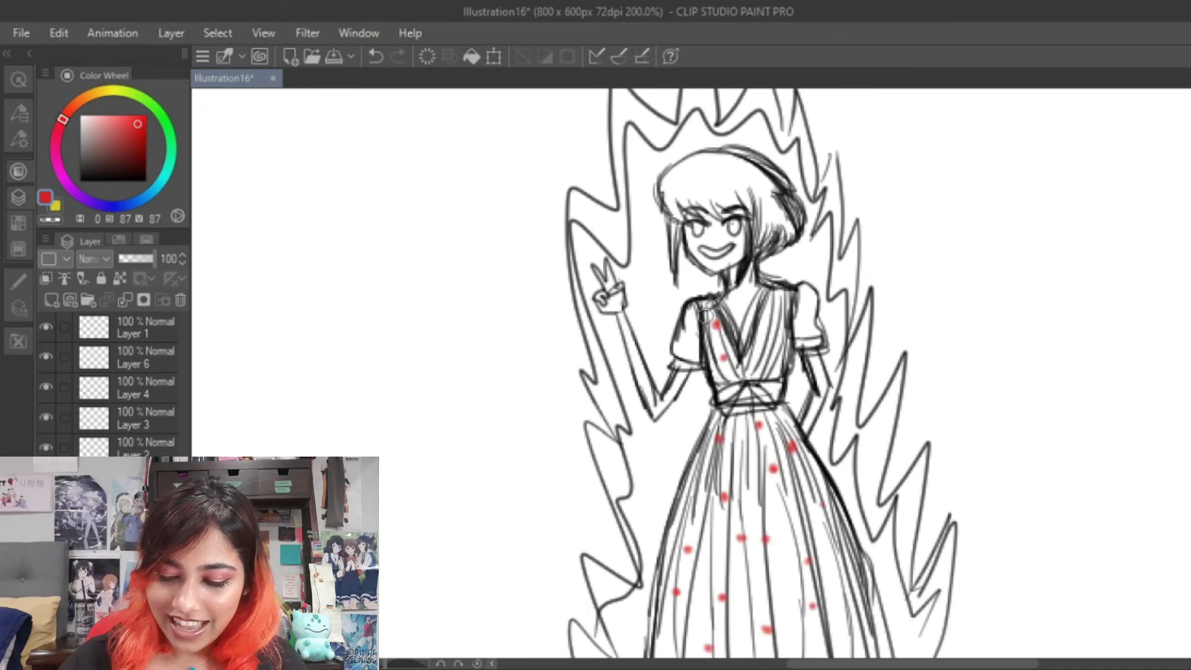
pyautogui.click(691, 310)
pyautogui.click(685, 344)
pyautogui.click(777, 332)
pyautogui.click(764, 358)
pyautogui.click(769, 307)
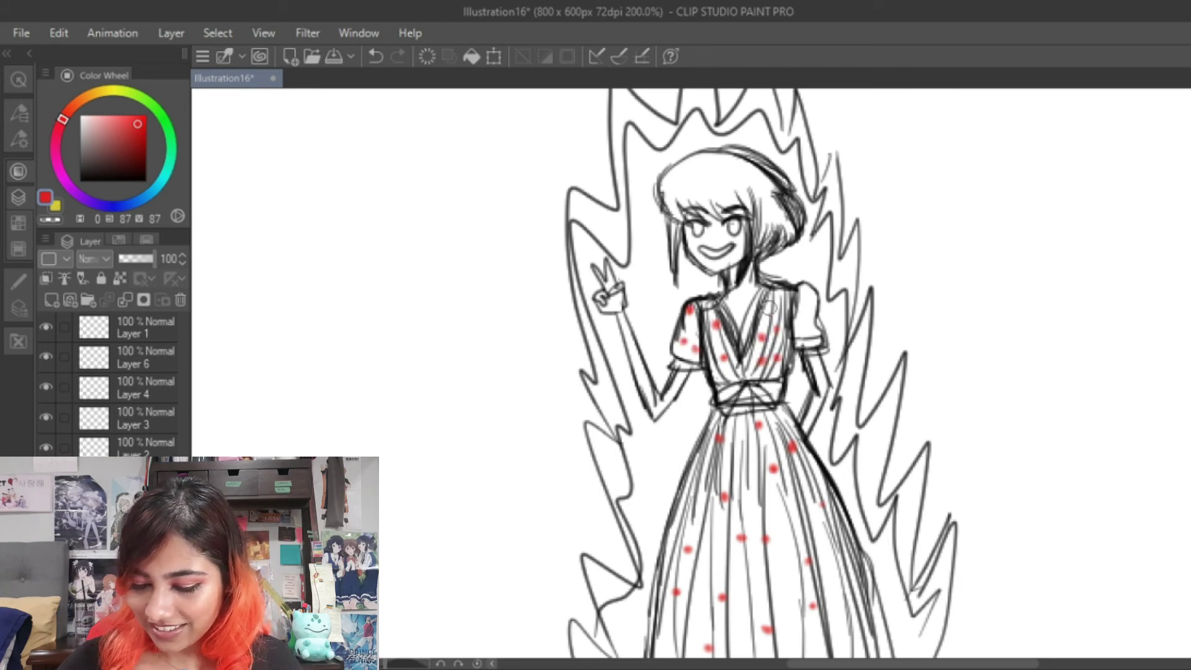
pyautogui.click(785, 296)
pyautogui.click(806, 290)
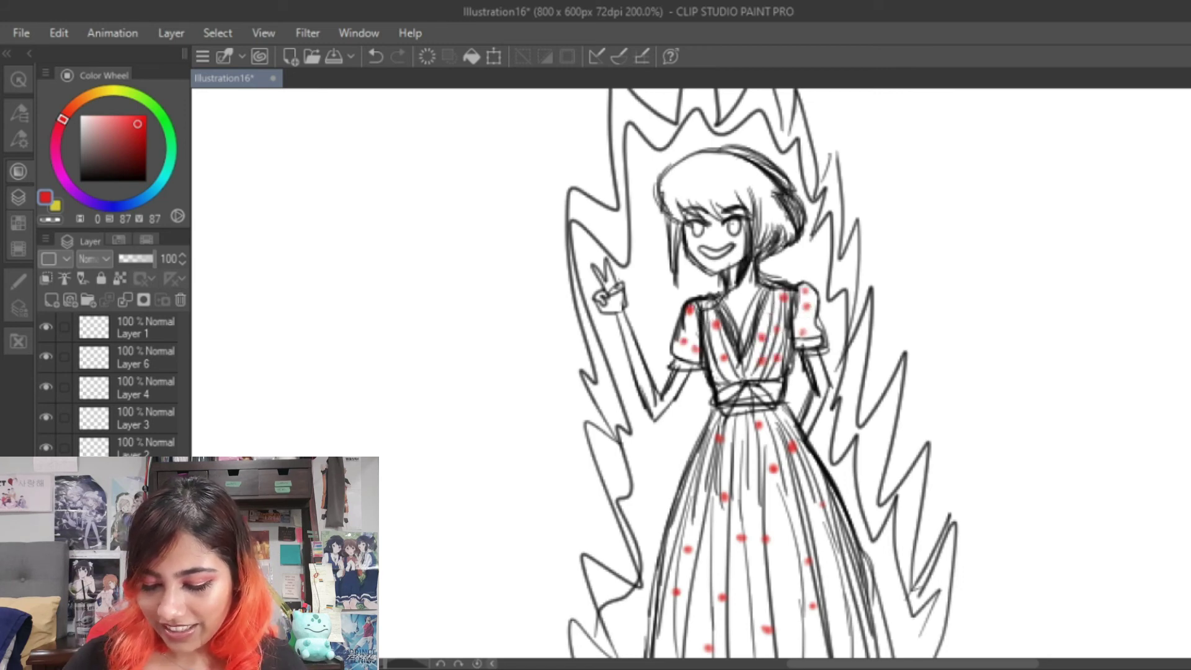
pyautogui.scroll(-3, 789, 446)
pyautogui.click(681, 557)
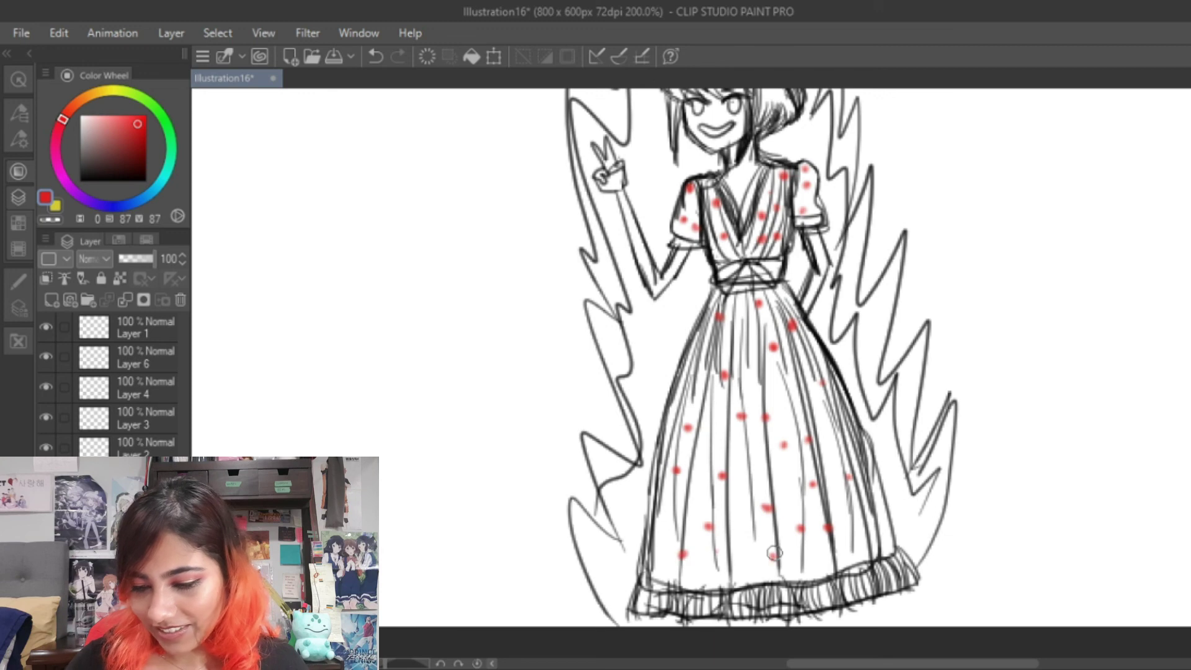
pyautogui.scroll(2, 784, 446)
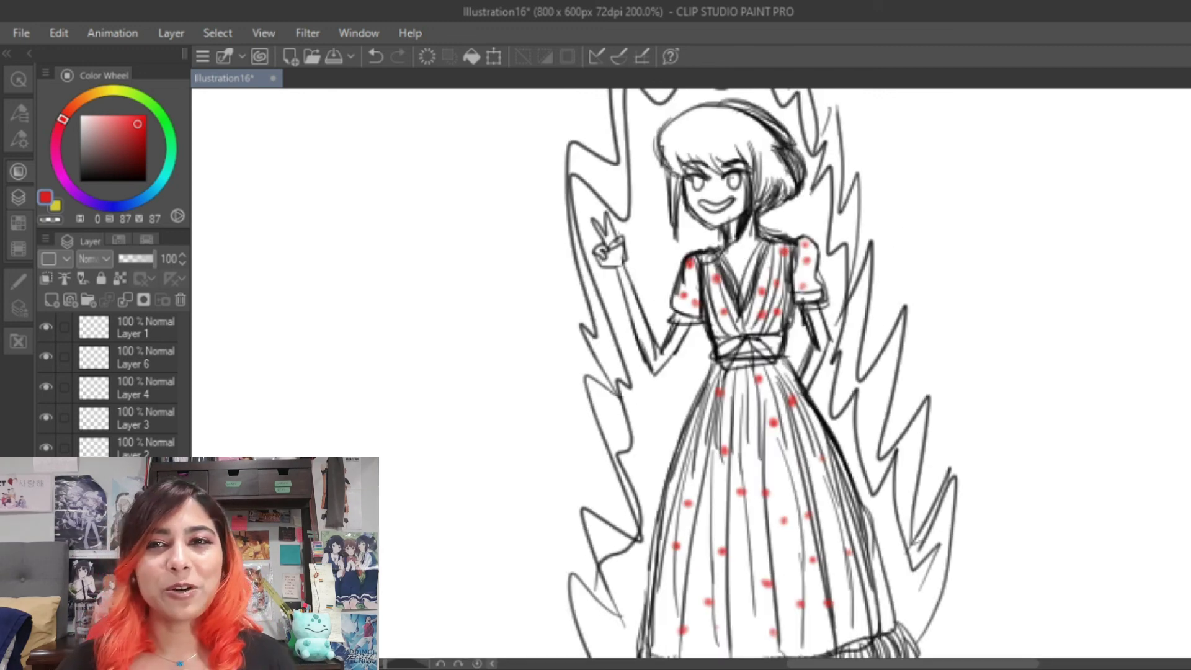